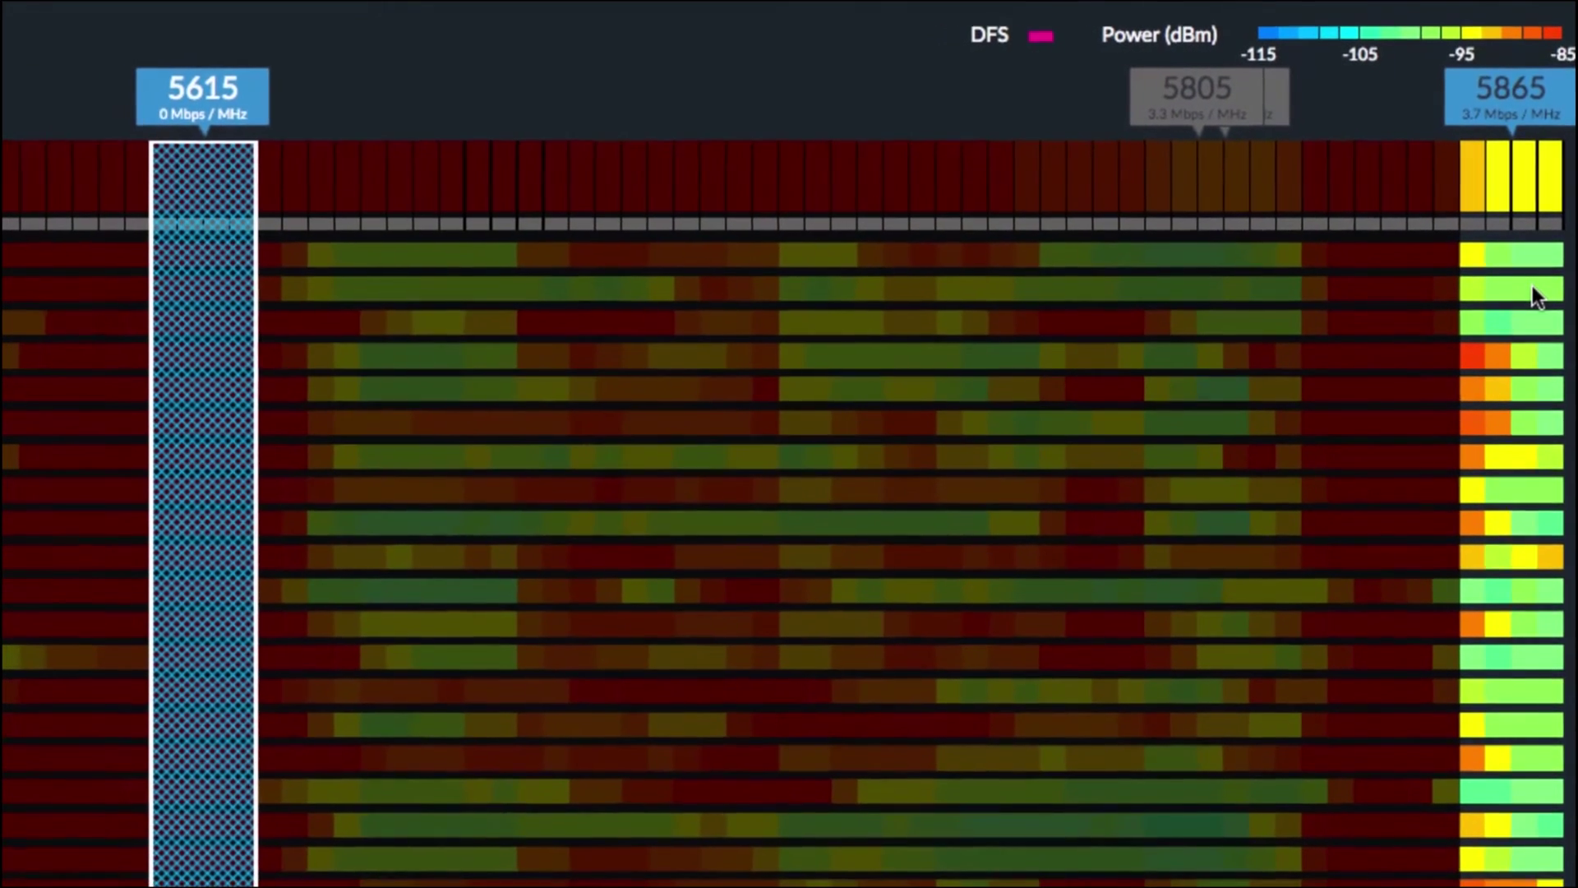
Move the link to channel 5865 on the spectrum grid and widen the width to 40 MHz
{"action": "left_click", "coordinate": [1532, 285]}
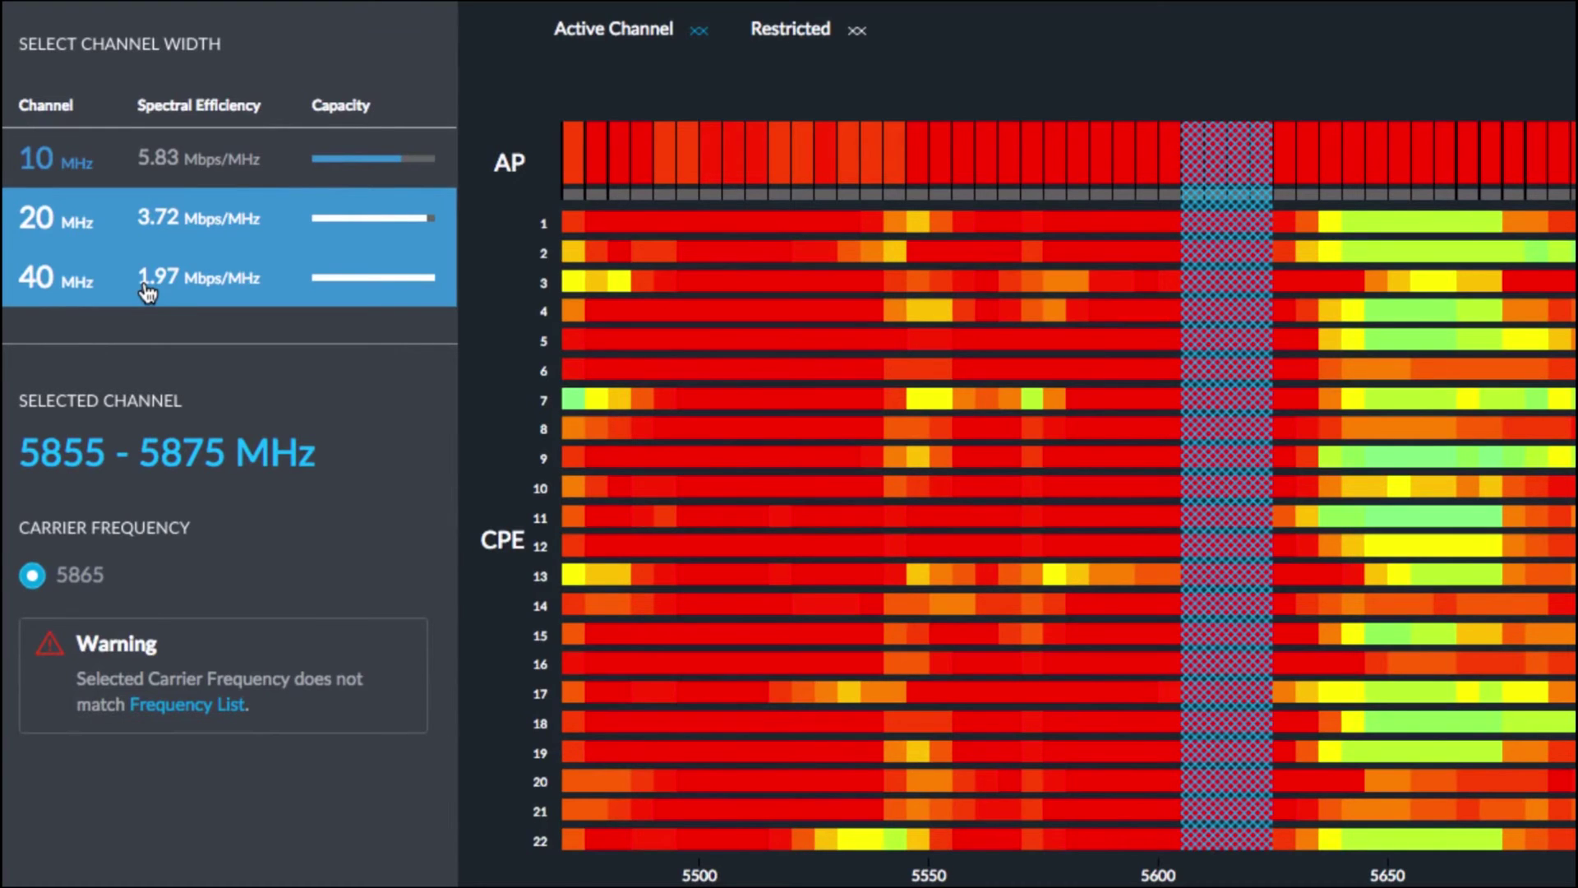
{"action": "left_click", "coordinate": [146, 291]}
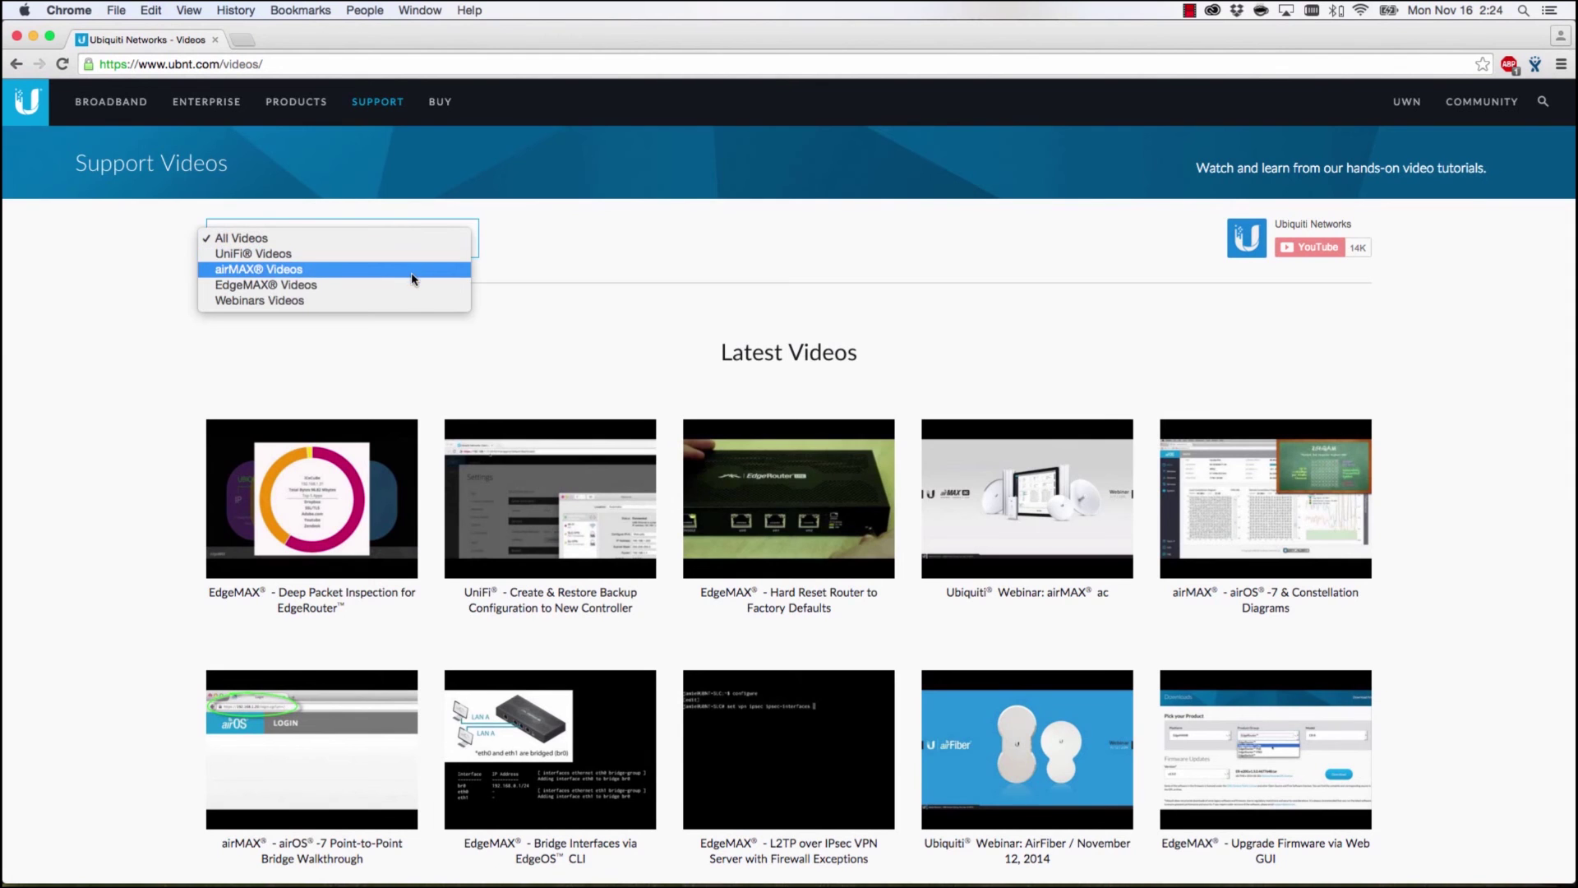
Keep the All Videos category on the Support Videos page
{"action": "left_click", "coordinate": [408, 346]}
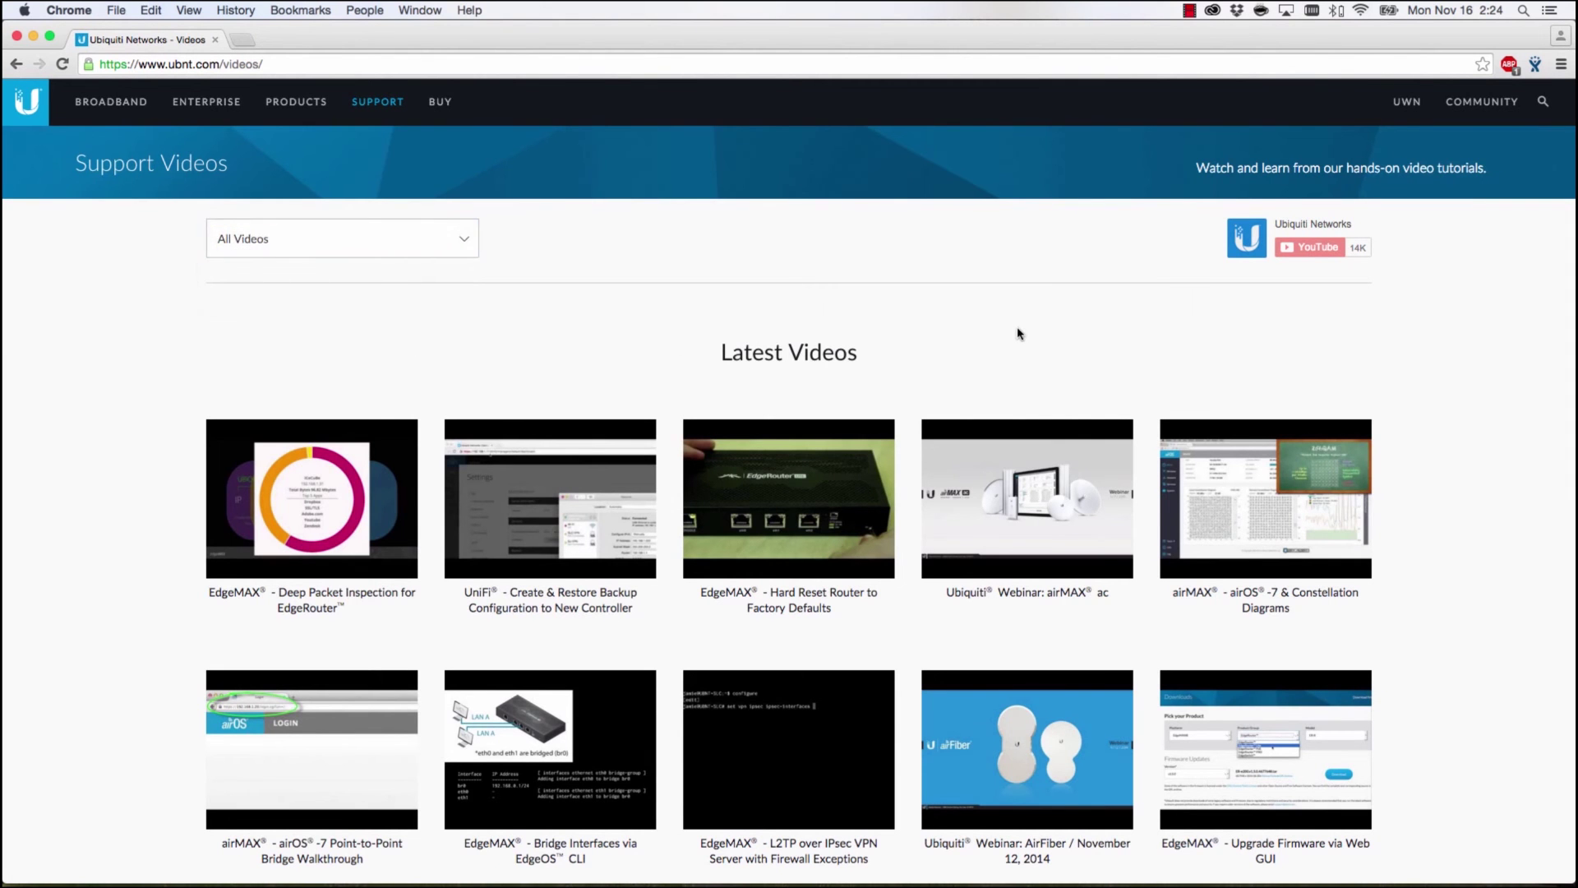
{"action": "scroll", "coordinate": [1018, 326], "scroll_direction": "down", "scroll_amount": 2}
{"action": "scroll", "coordinate": [1017, 327], "scroll_direction": "down", "scroll_amount": 4}
{"action": "scroll", "coordinate": [1017, 327], "scroll_direction": "down", "scroll_amount": 3}
{"action": "scroll", "coordinate": [1016, 327], "scroll_direction": "down", "scroll_amount": 2}
{"action": "scroll", "coordinate": [1016, 327], "scroll_direction": "down", "scroll_amount": 2}
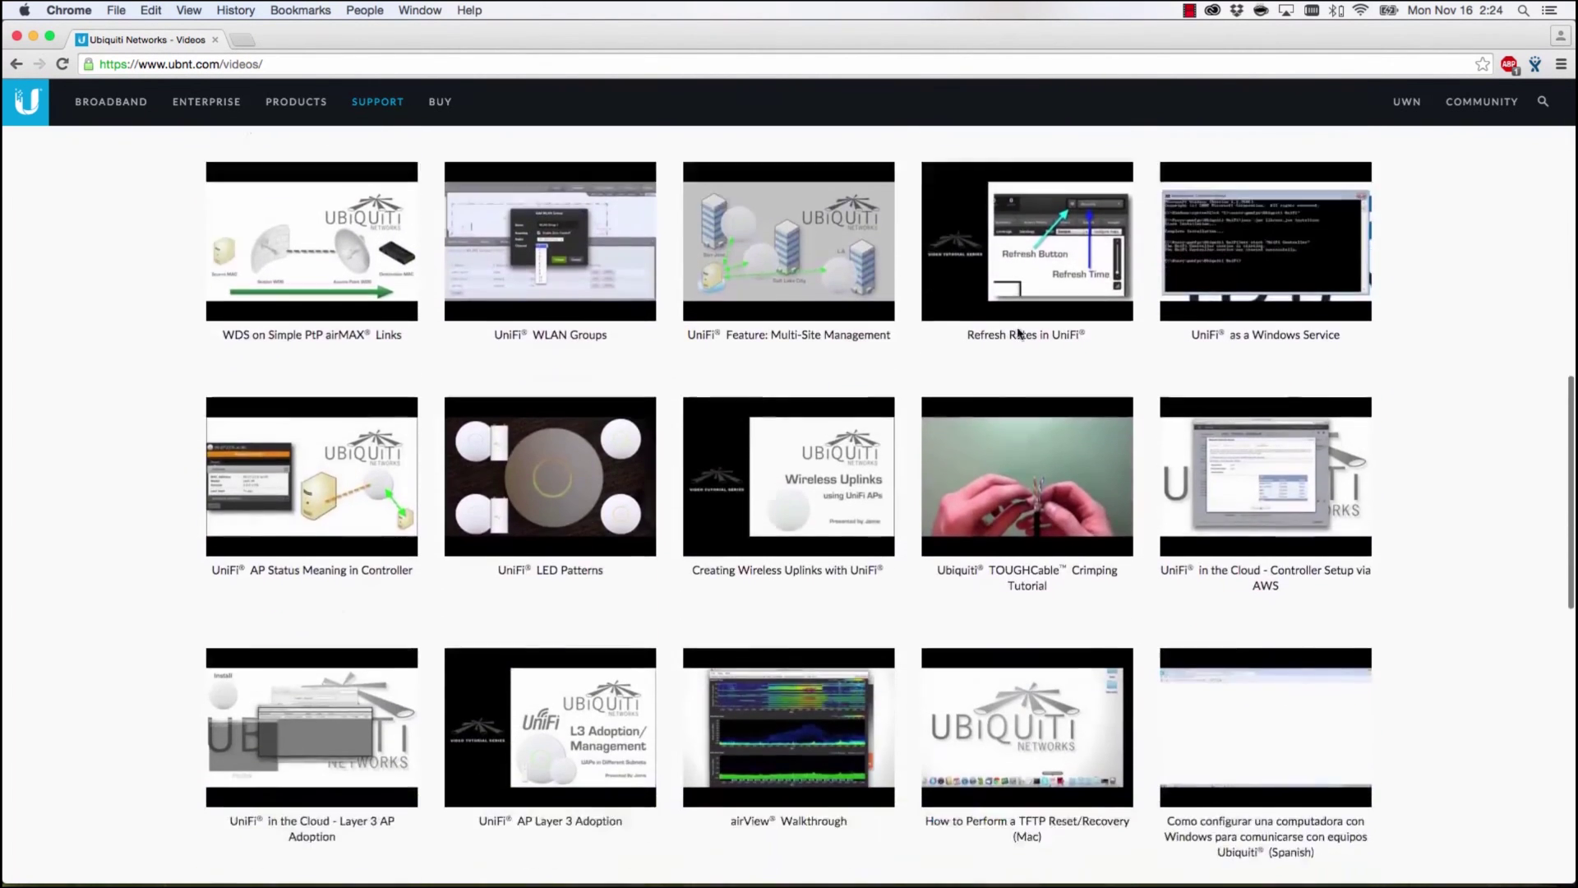
{"action": "scroll", "coordinate": [1018, 327], "scroll_direction": "down", "scroll_amount": 3}
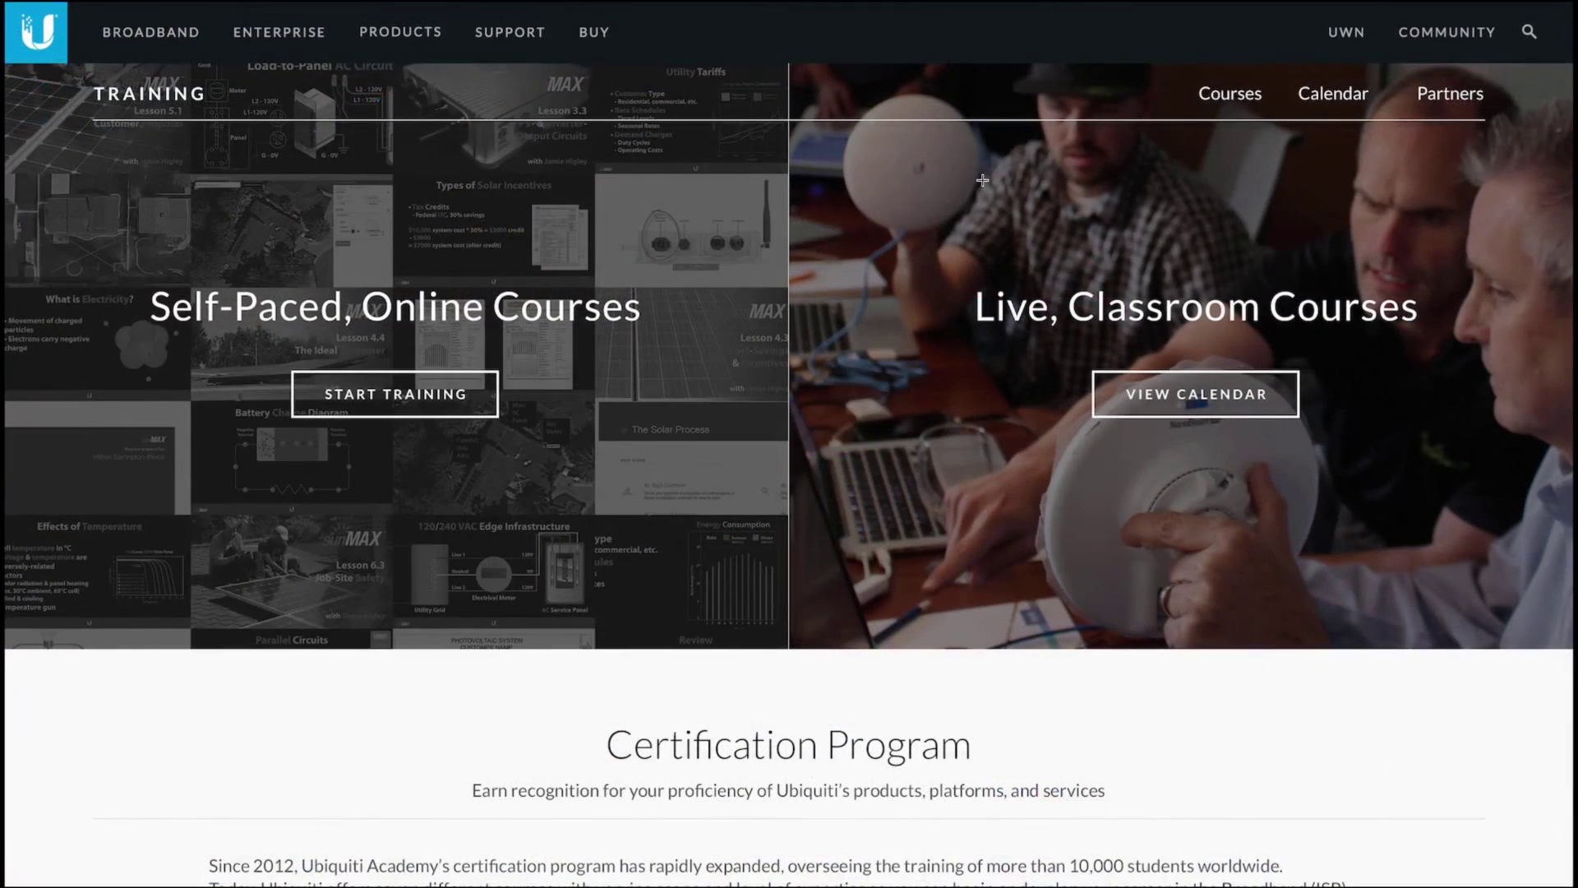
{"action": "scroll", "coordinate": [982, 180], "scroll_direction": "down", "scroll_amount": 1}
{"action": "scroll", "coordinate": [982, 181], "scroll_direction": "down", "scroll_amount": 2}
{"action": "scroll", "coordinate": [982, 181], "scroll_direction": "down", "scroll_amount": 1}
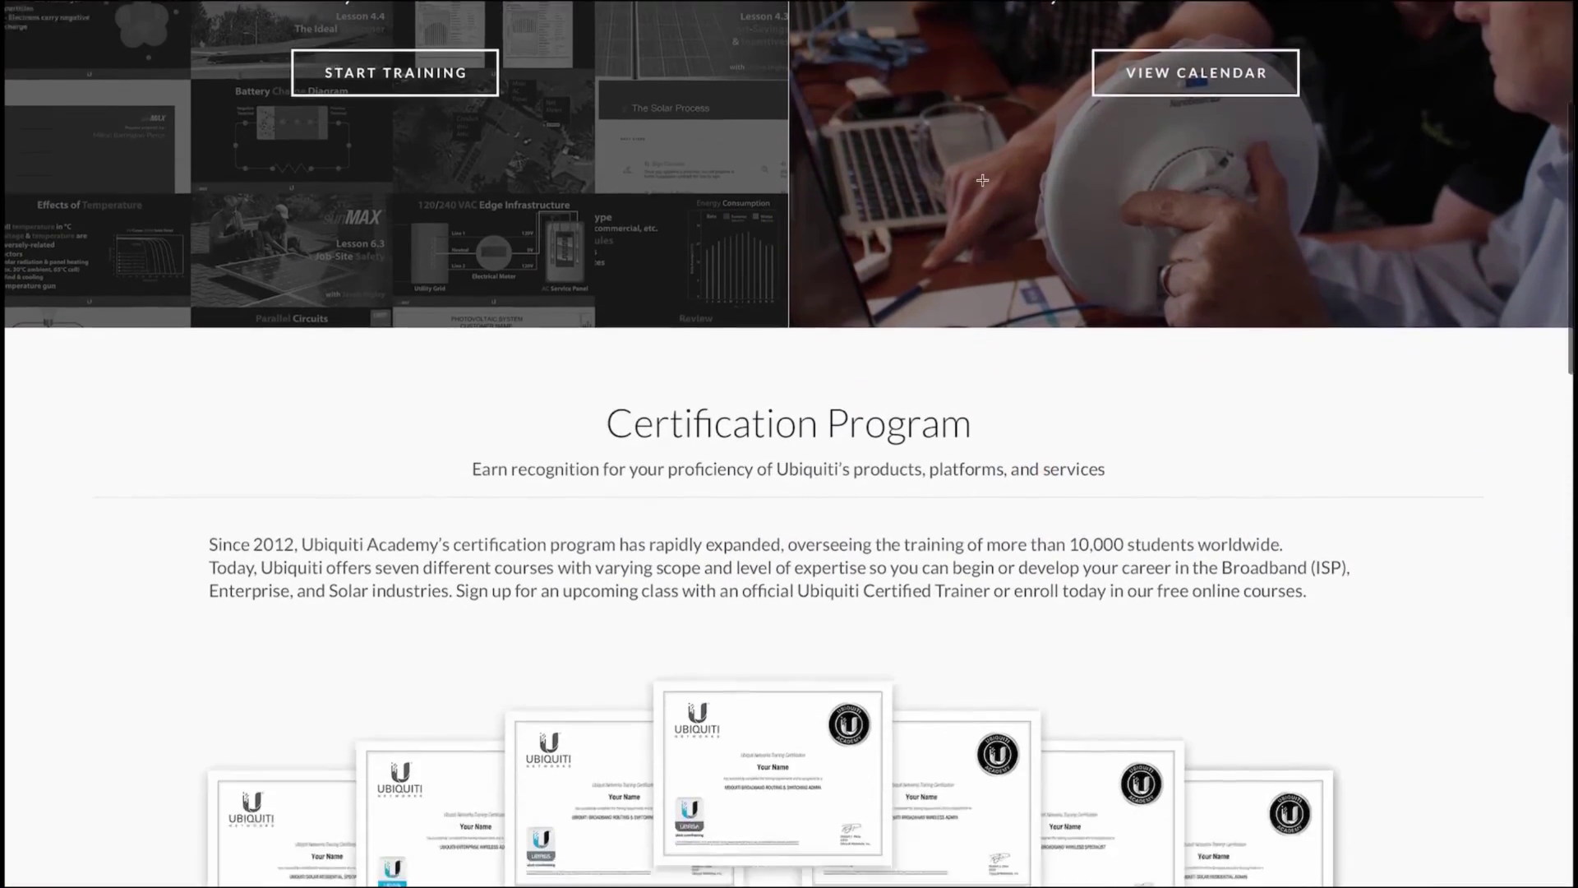
{"action": "scroll", "coordinate": [983, 180], "scroll_direction": "down", "scroll_amount": 2}
{"action": "scroll", "coordinate": [983, 181], "scroll_direction": "down", "scroll_amount": 1}
{"action": "scroll", "coordinate": [983, 181], "scroll_direction": "down", "scroll_amount": 1}
{"action": "scroll", "coordinate": [982, 180], "scroll_direction": "down", "scroll_amount": 2}
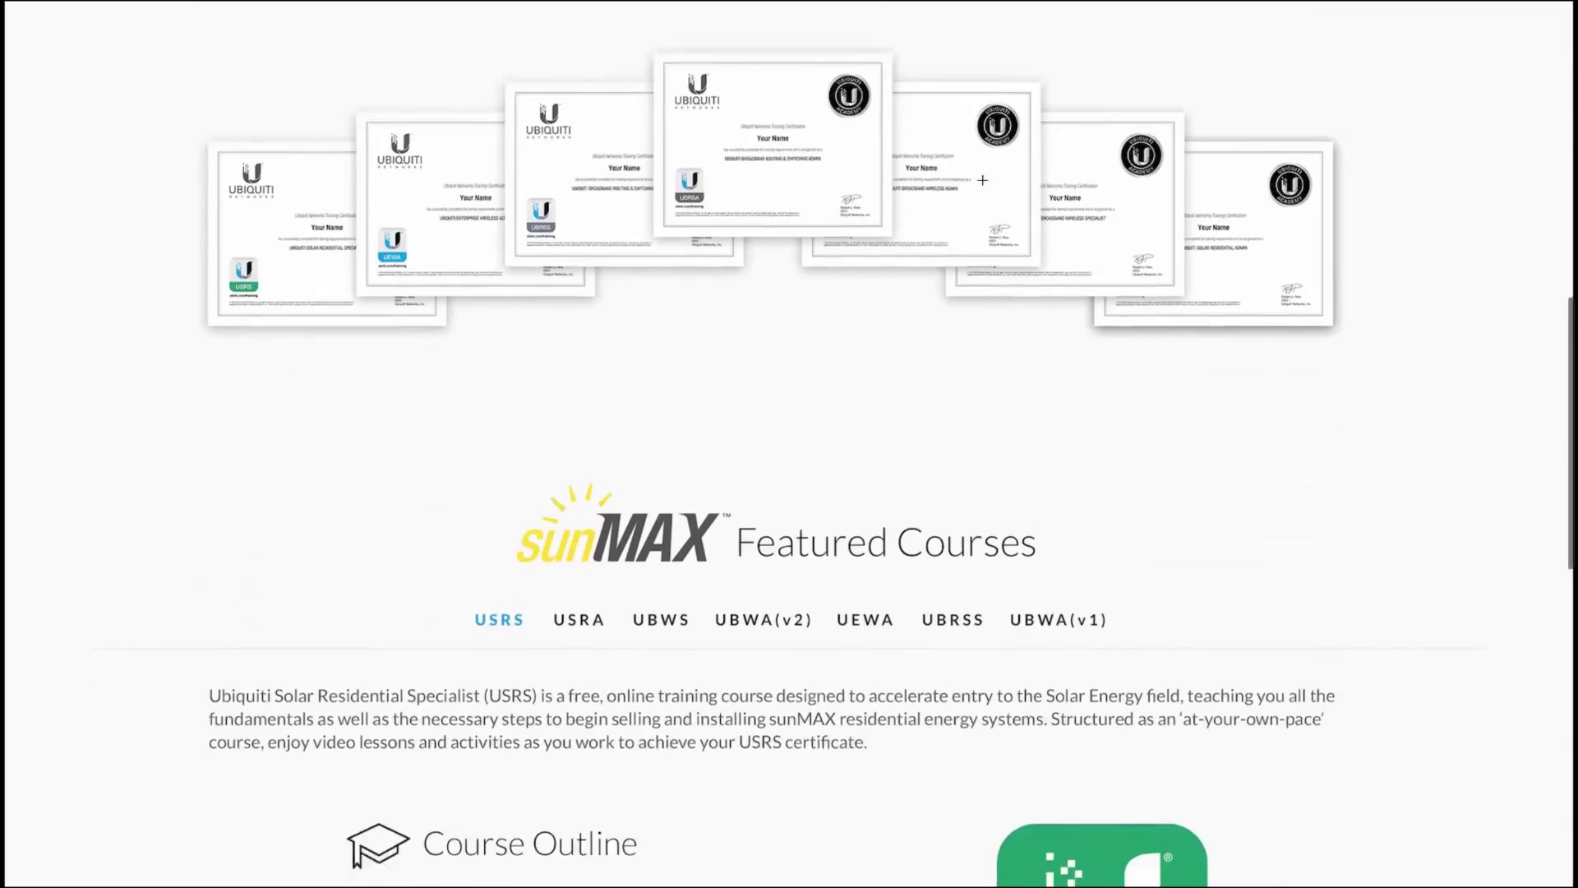
{"action": "scroll", "coordinate": [983, 180], "scroll_direction": "down", "scroll_amount": 3}
{"action": "scroll", "coordinate": [983, 180], "scroll_direction": "down", "scroll_amount": 1}
{"action": "scroll", "coordinate": [983, 181], "scroll_direction": "down", "scroll_amount": 1}
{"action": "scroll", "coordinate": [983, 180], "scroll_direction": "down", "scroll_amount": 1}
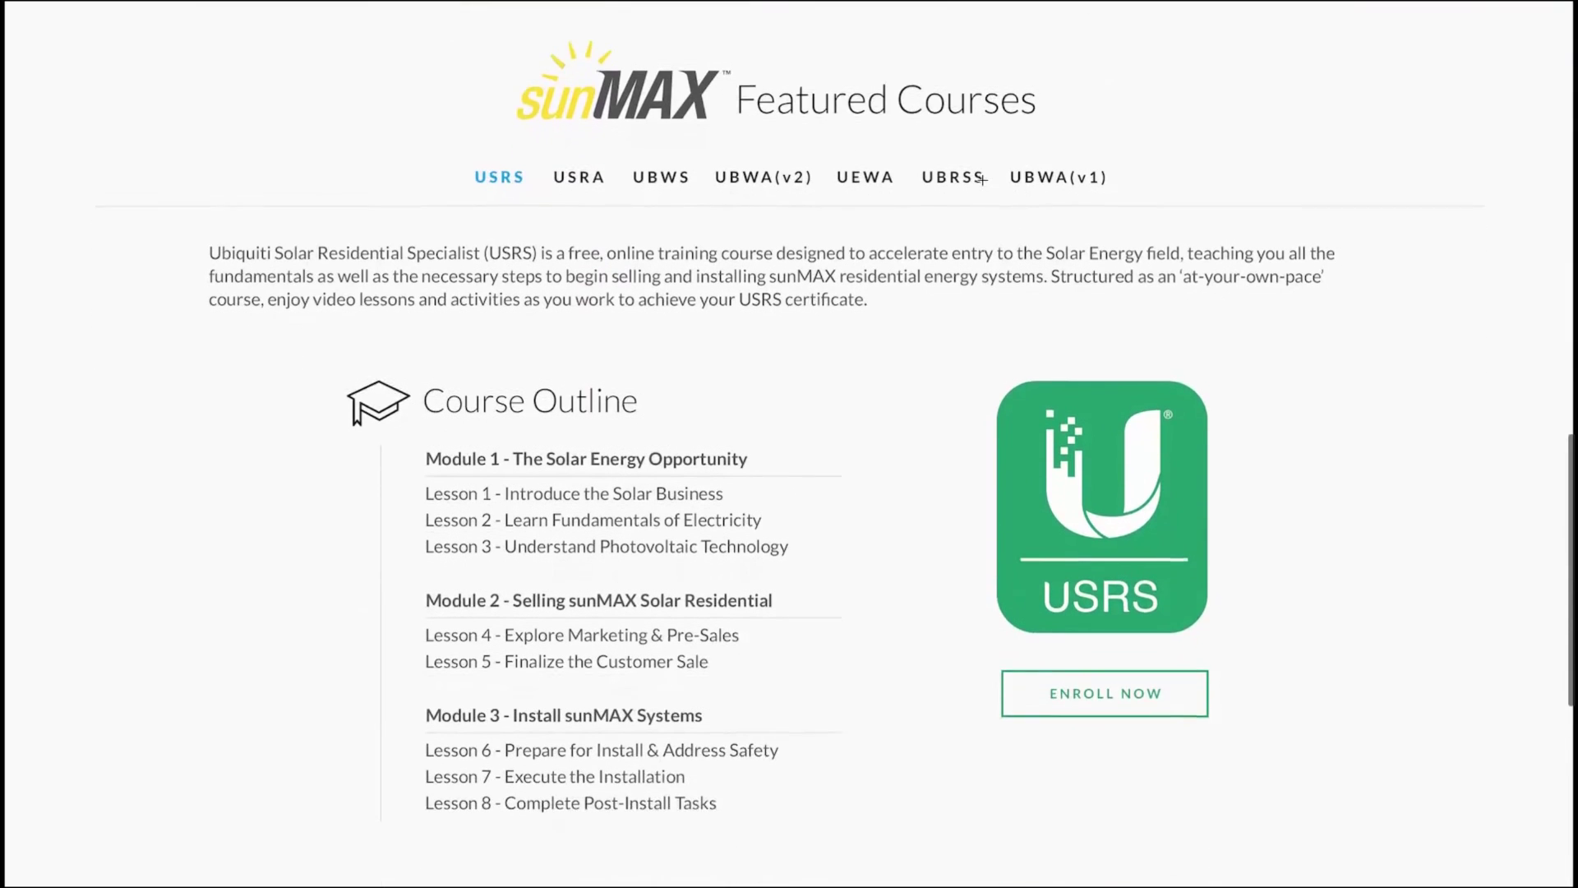